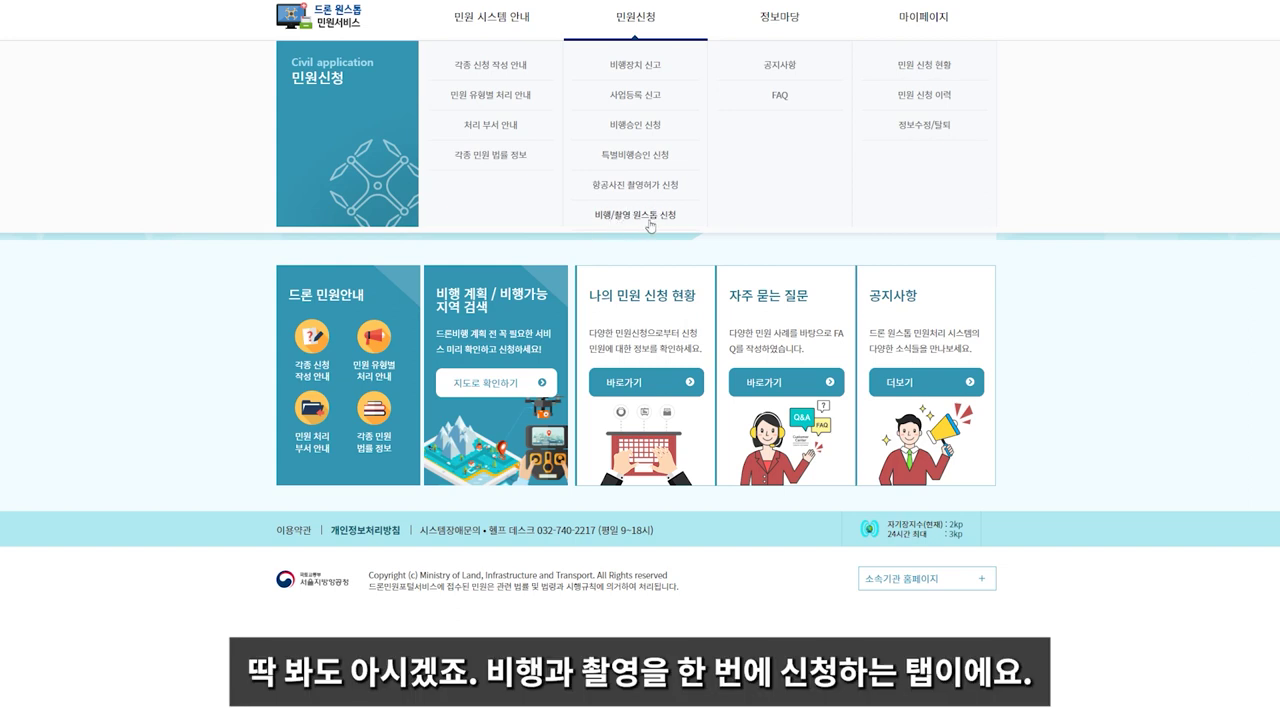
Open the 비행/촬영 원스톱 신청 application form and dismiss the trial-operation notice.
{"action": "left_click", "coordinate": [633, 226]}
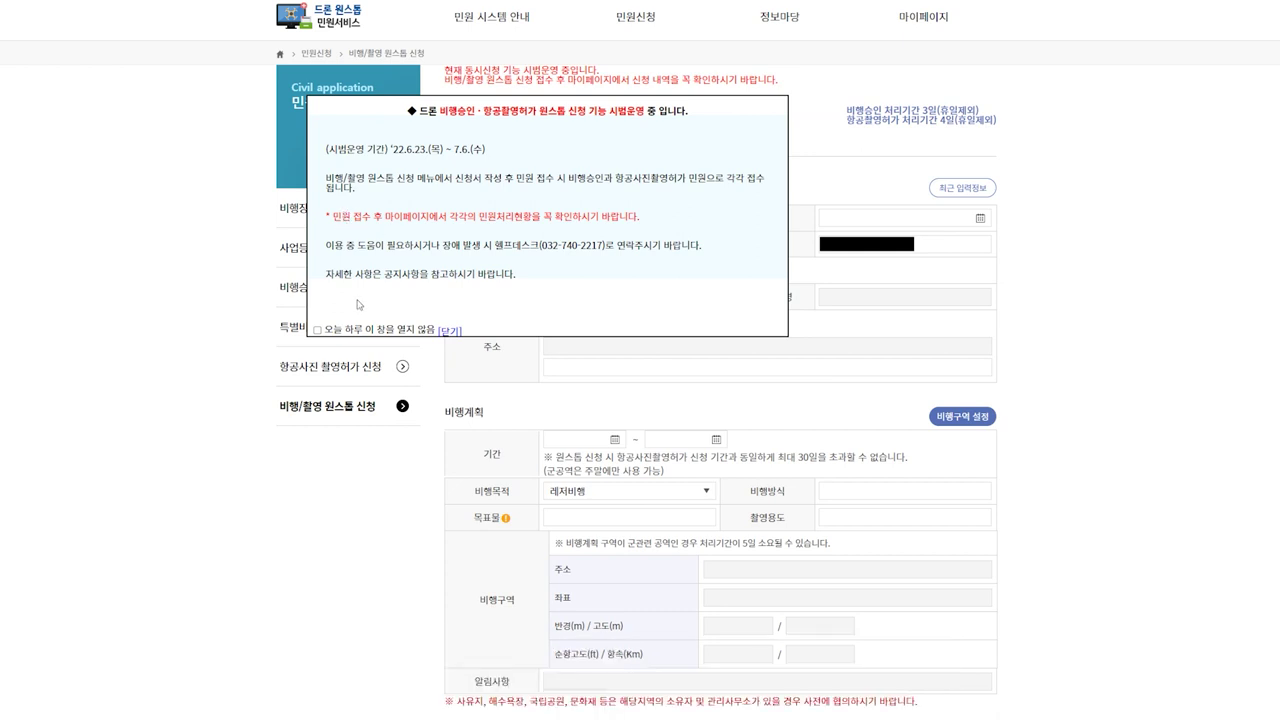
{"action": "left_click", "coordinate": [448, 331]}
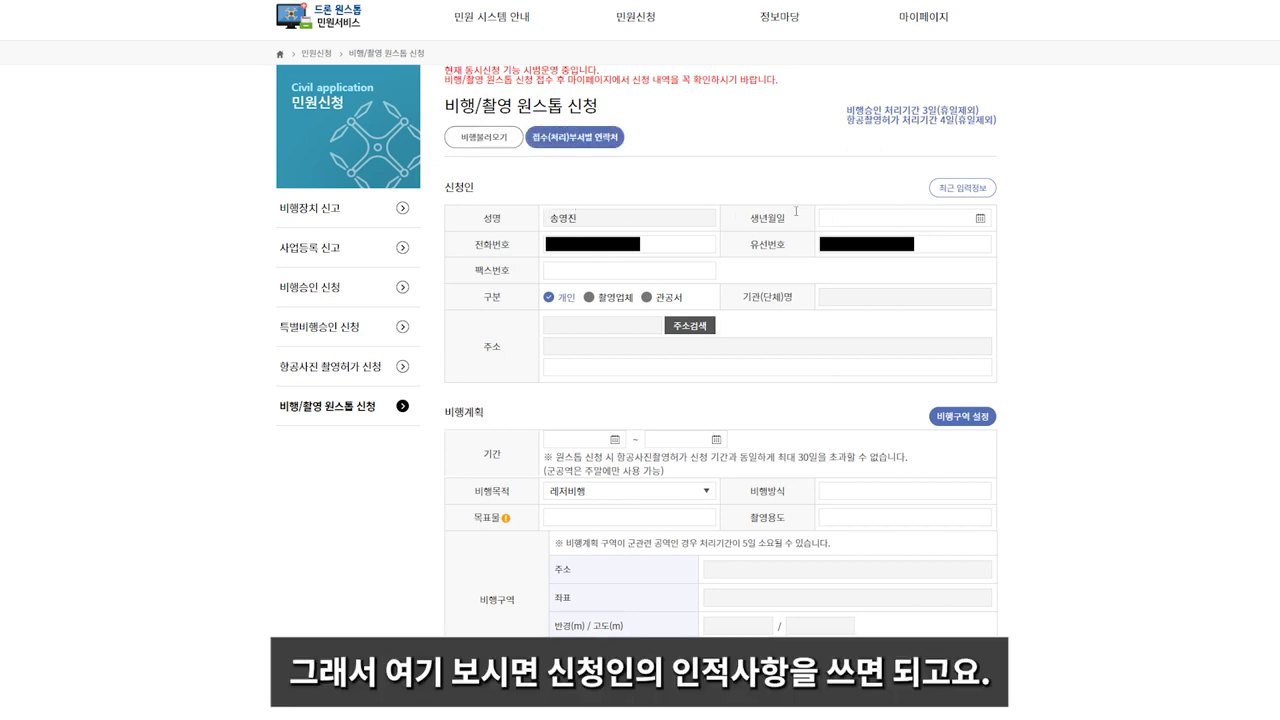
Read the red note under the flight plan about consulting the owners of private land, beaches, national parks and cultural heritage sites.
{"action": "scroll", "coordinate": [660, 180], "scroll_direction": "down", "scroll_amount": 4}
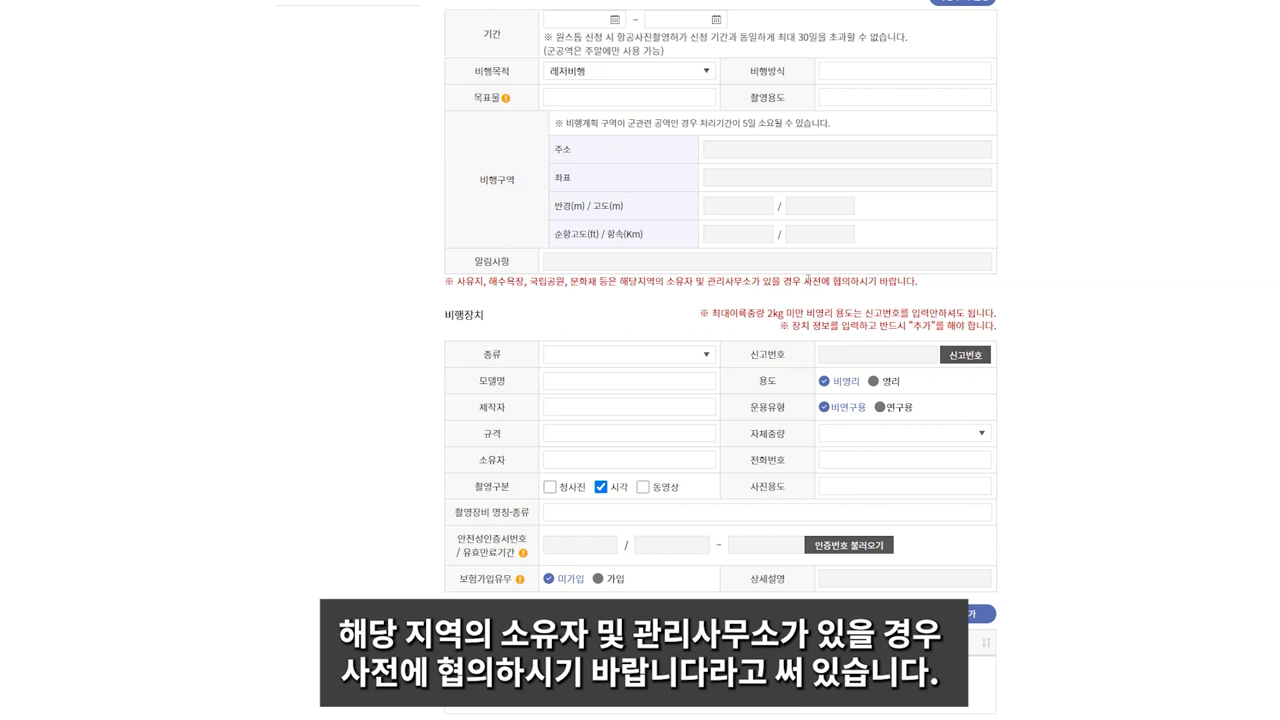
{"action": "left_click_drag", "start_coordinate": [926, 288], "coordinate": [363, 286]}
{"action": "left_click", "coordinate": [421, 285]}
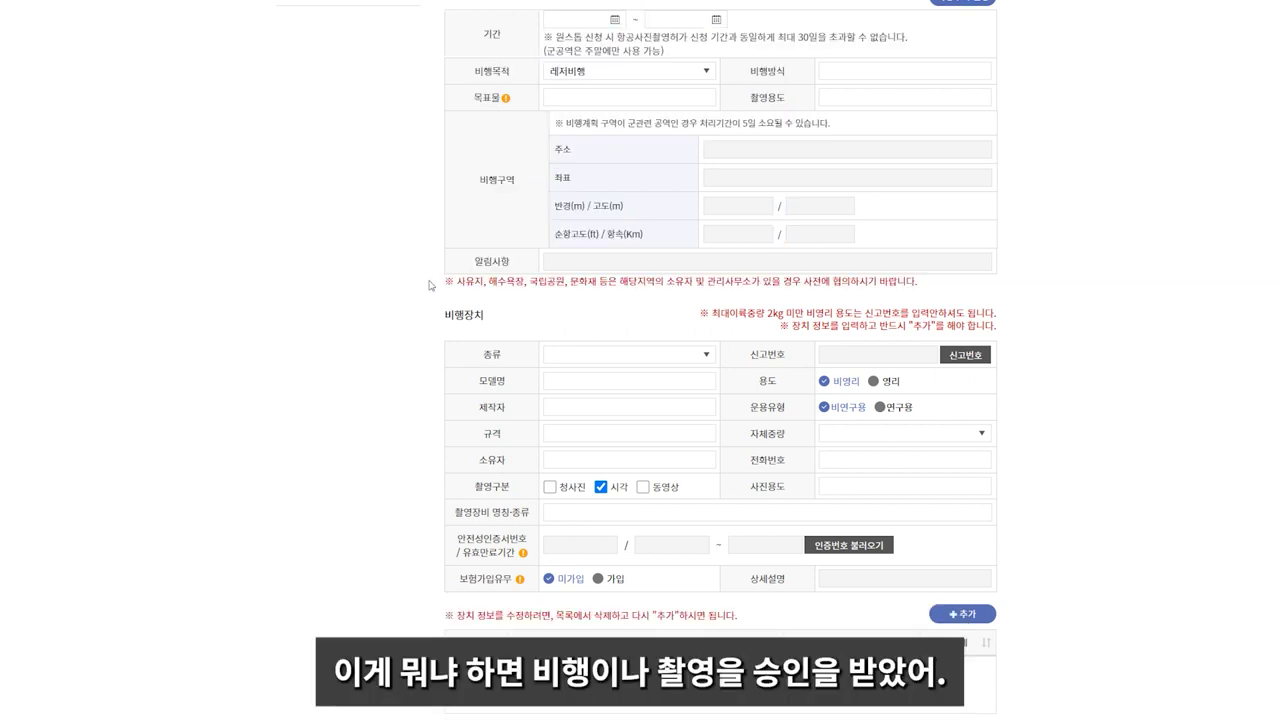
{"action": "left_click_drag", "start_coordinate": [447, 287], "coordinate": [926, 287]}
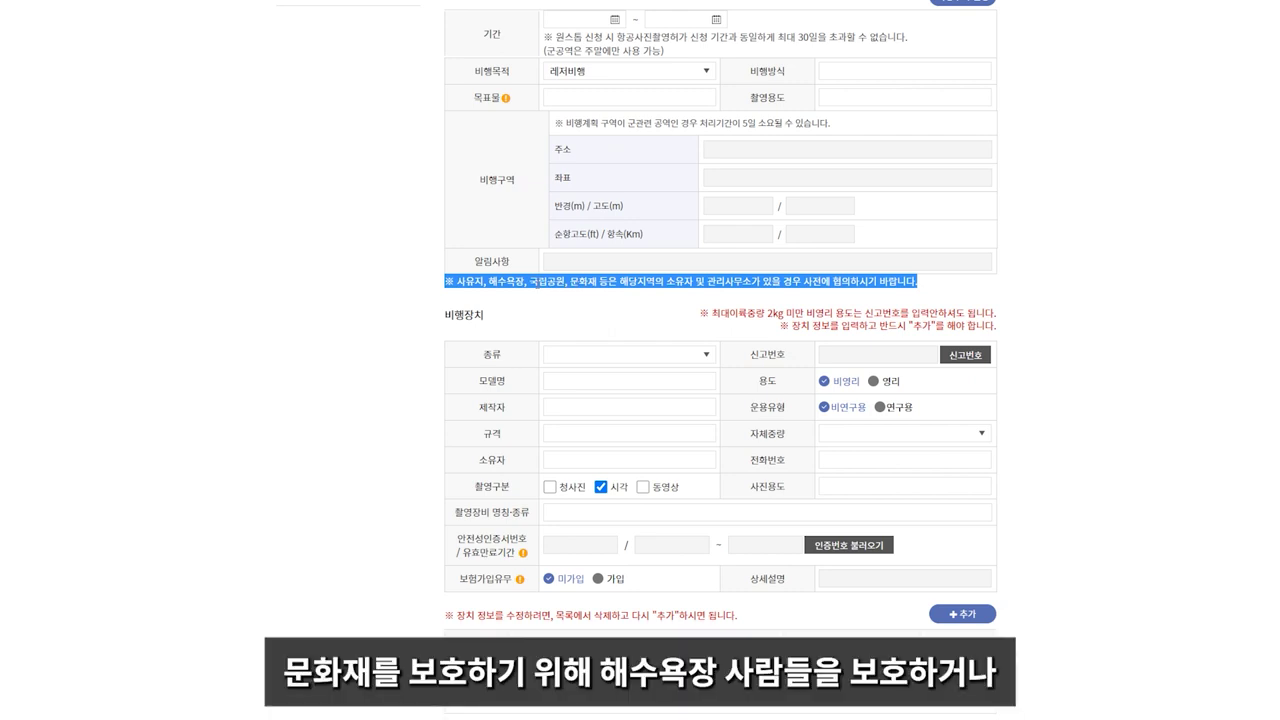
{"action": "left_click", "coordinate": [620, 300]}
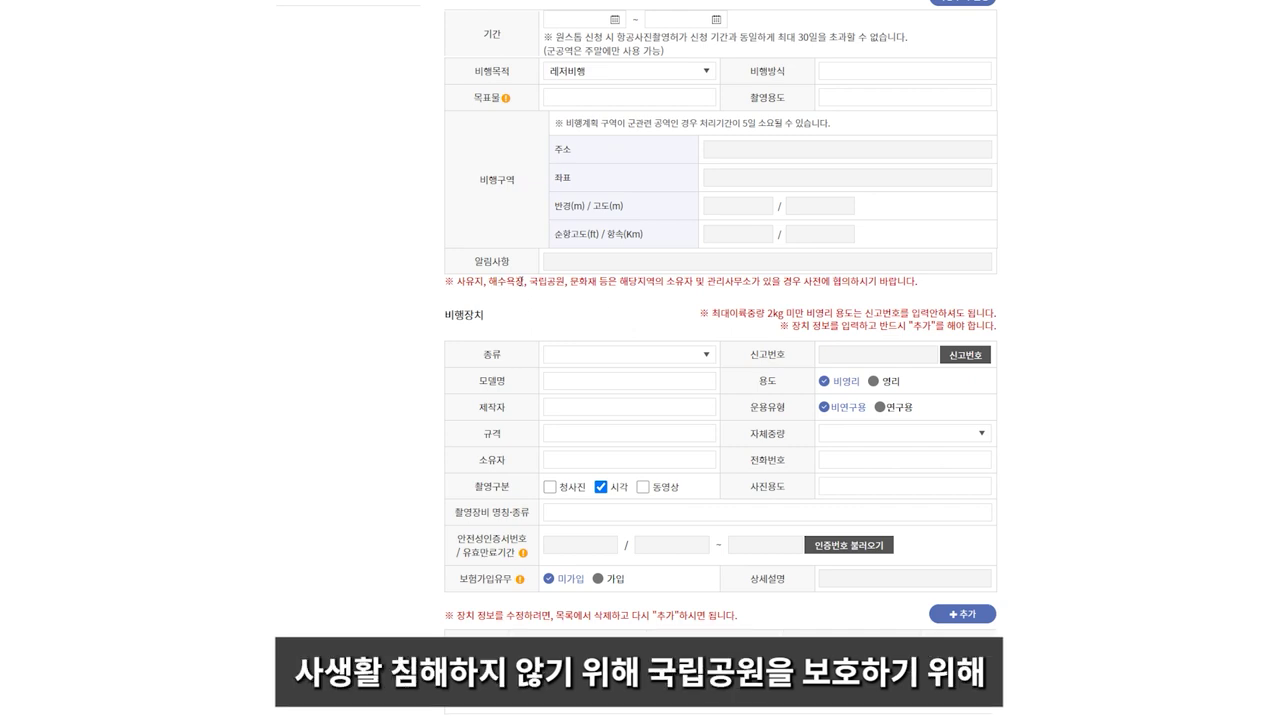
{"action": "left_click_drag", "start_coordinate": [527, 285], "coordinate": [569, 287]}
{"action": "left_click", "coordinate": [569, 287]}
{"action": "left_click_drag", "start_coordinate": [496, 285], "coordinate": [610, 287]}
{"action": "left_click", "coordinate": [605, 288]}
{"action": "mouse_move", "coordinate": [488, 285]}
{"action": "left_mouse_down"}
{"action": "mouse_move", "coordinate": [520, 285]}
{"action": "mouse_move", "coordinate": [497, 284]}
{"action": "left_mouse_up"}
{"action": "left_click", "coordinate": [501, 286]}
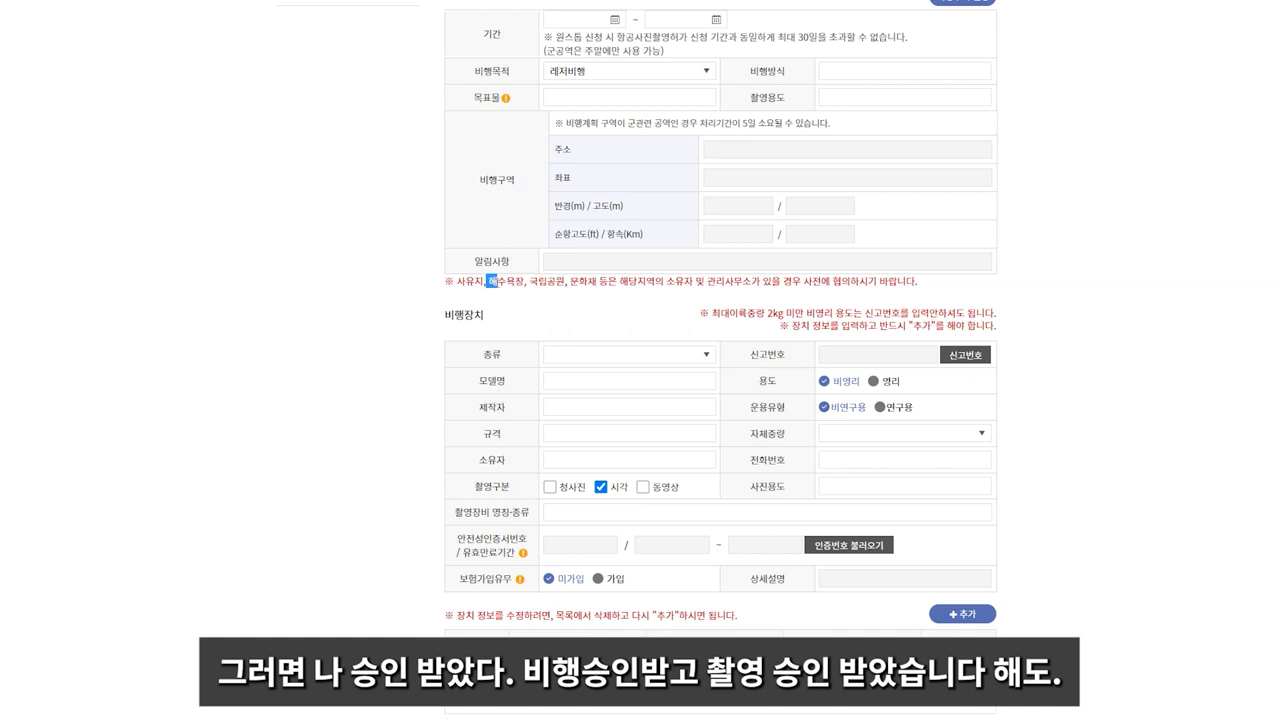
{"action": "left_click", "coordinate": [494, 285]}
{"action": "left_click_drag", "start_coordinate": [489, 282], "coordinate": [507, 284]}
{"action": "left_click", "coordinate": [495, 285]}
{"action": "left_click", "coordinate": [501, 286]}
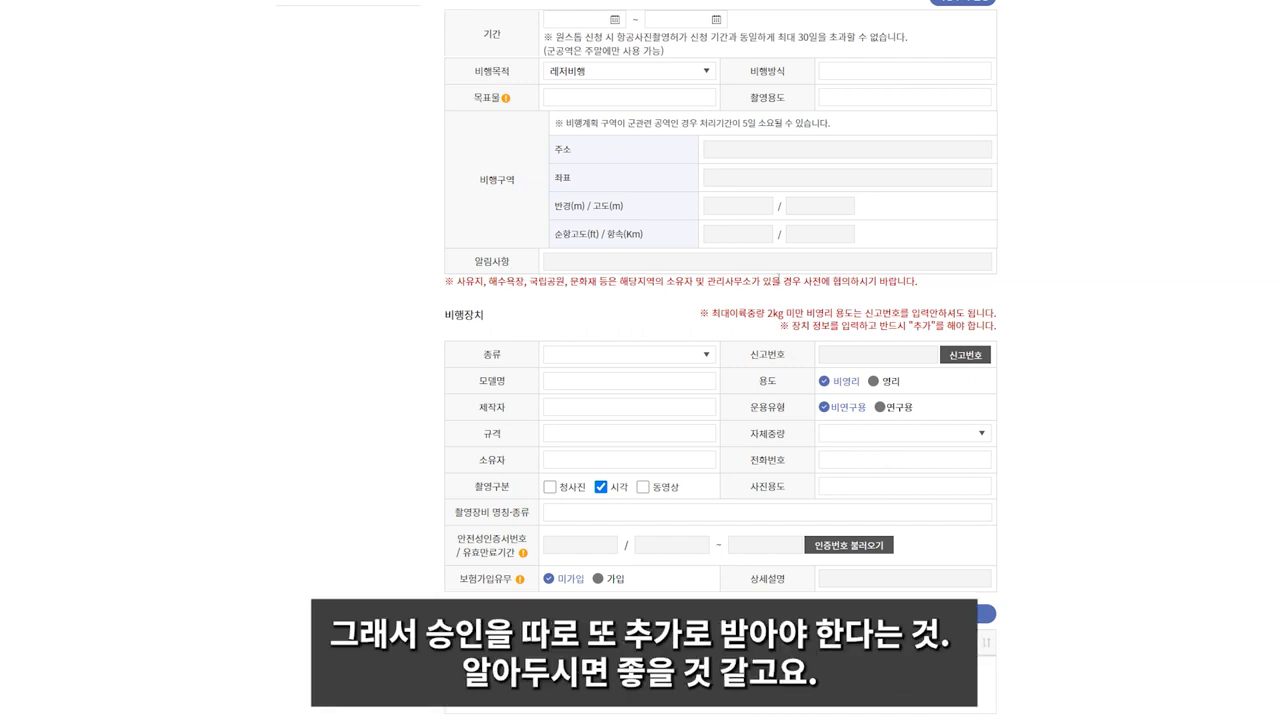
{"action": "left_click_drag", "start_coordinate": [463, 284], "coordinate": [470, 300]}
{"action": "left_click", "coordinate": [485, 296]}
Review the 비행장치, 조종자 and 첨부파일 sections of the form for the required entries and documents.
{"action": "scroll", "coordinate": [456, 283], "scroll_direction": "down", "scroll_amount": 1}
{"action": "scroll", "coordinate": [456, 283], "scroll_direction": "down", "scroll_amount": 1}
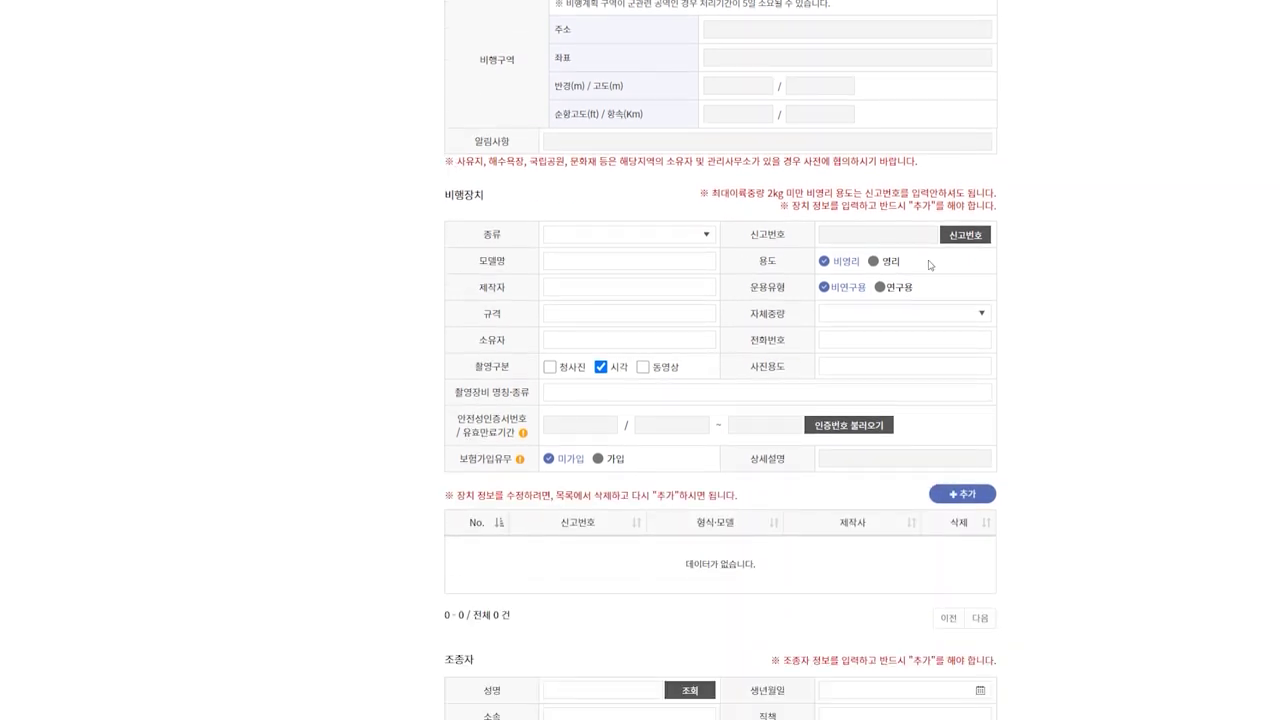
{"action": "scroll", "coordinate": [388, 346], "scroll_direction": "down", "scroll_amount": 1}
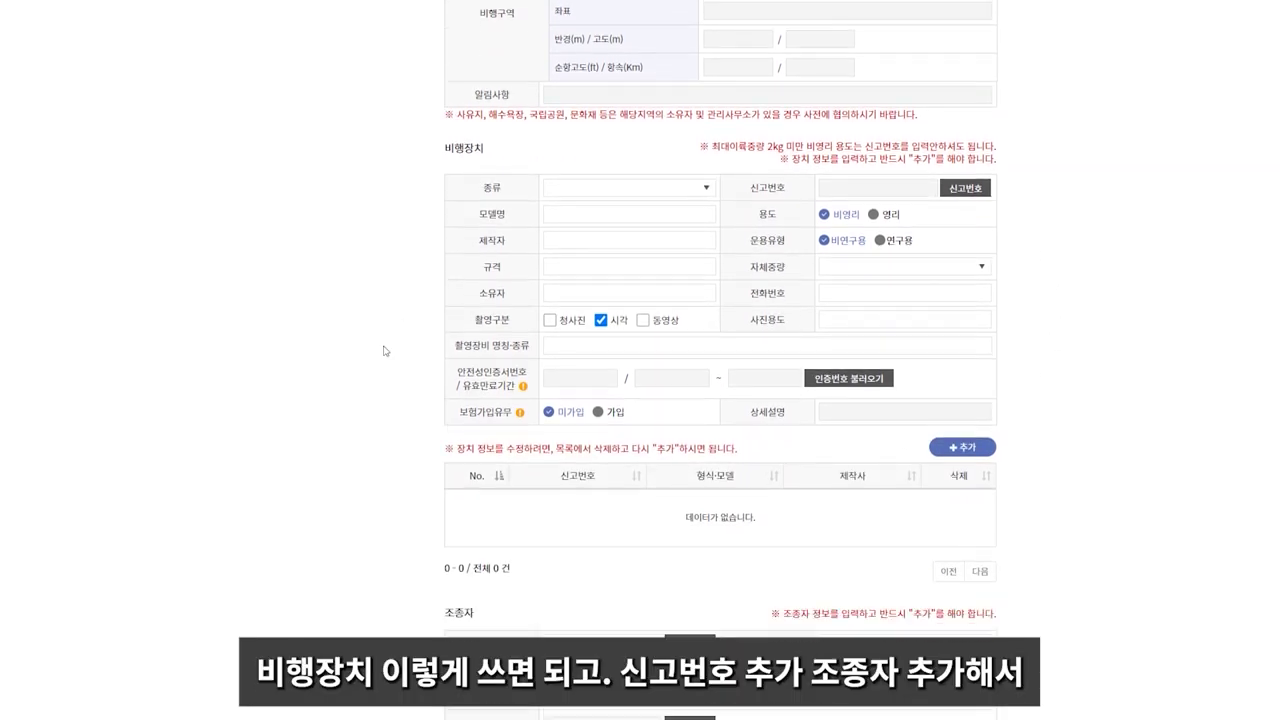
{"action": "scroll", "coordinate": [914, 420], "scroll_direction": "down", "scroll_amount": 3}
{"action": "scroll", "coordinate": [583, 477], "scroll_direction": "down", "scroll_amount": 3}
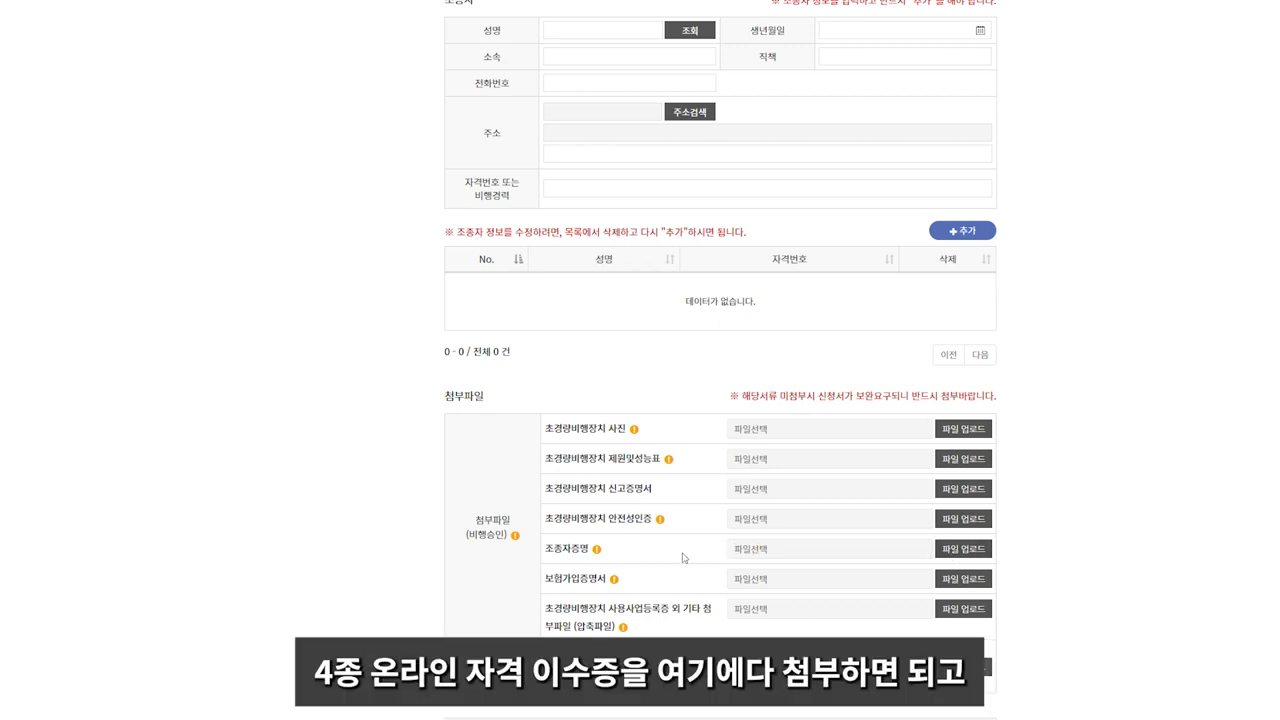
{"action": "mouse_move", "coordinate": [598, 552]}
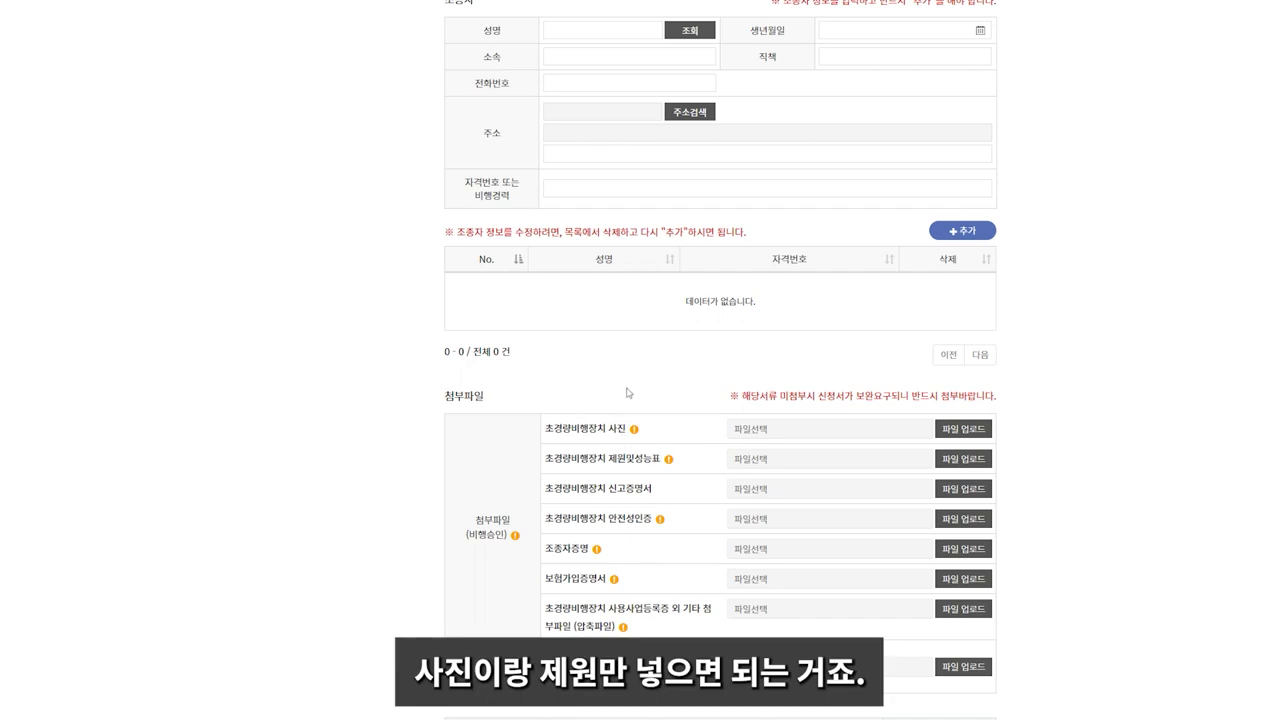
{"action": "scroll", "coordinate": [657, 461], "scroll_direction": "down", "scroll_amount": 5}
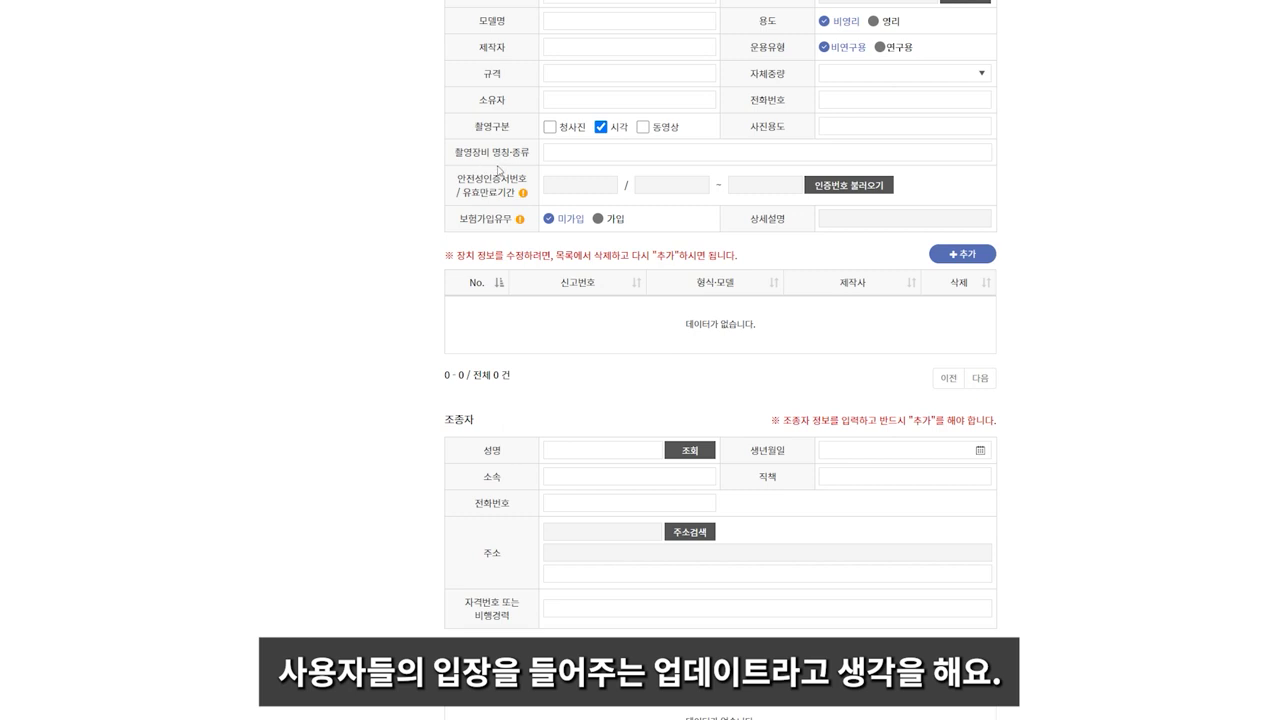
Set the flight device's type to 무인멀티콥터 and look through the stored suggestions for its model name.
{"action": "scroll", "coordinate": [463, 149], "scroll_direction": "up", "scroll_amount": 1}
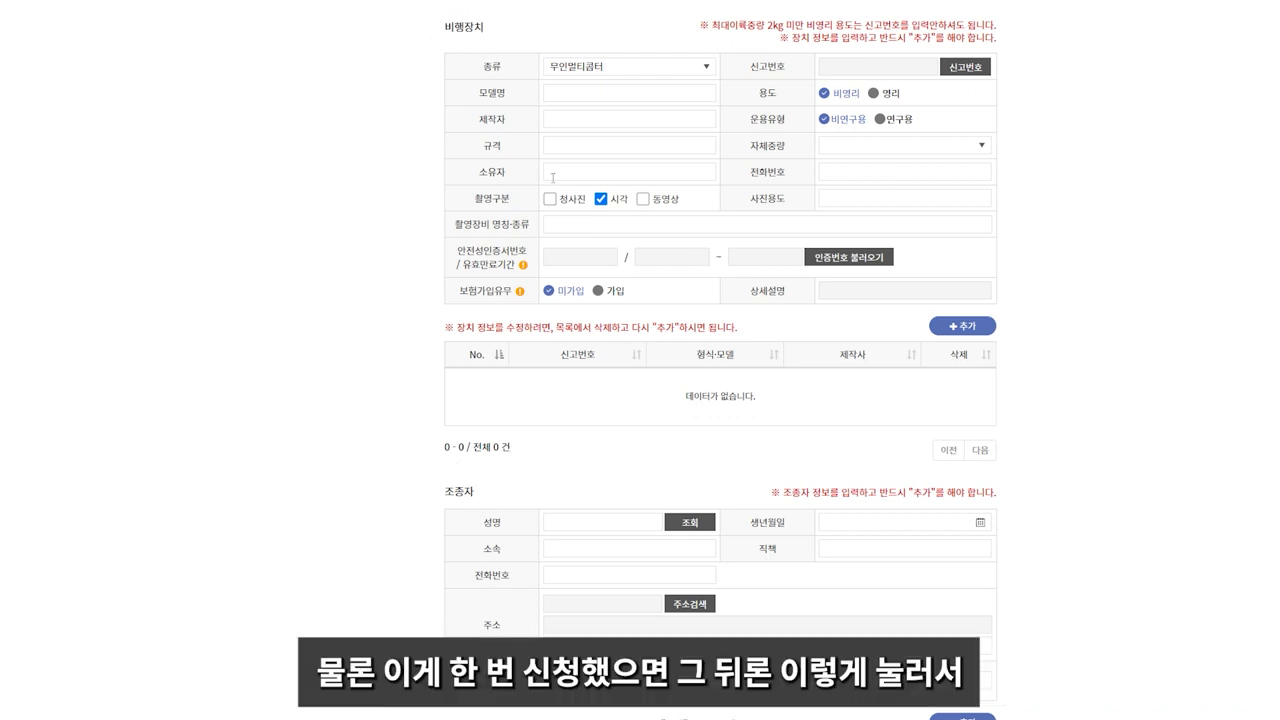
{"action": "left_click", "coordinate": [572, 100]}
{"action": "key", "text": "Down"}
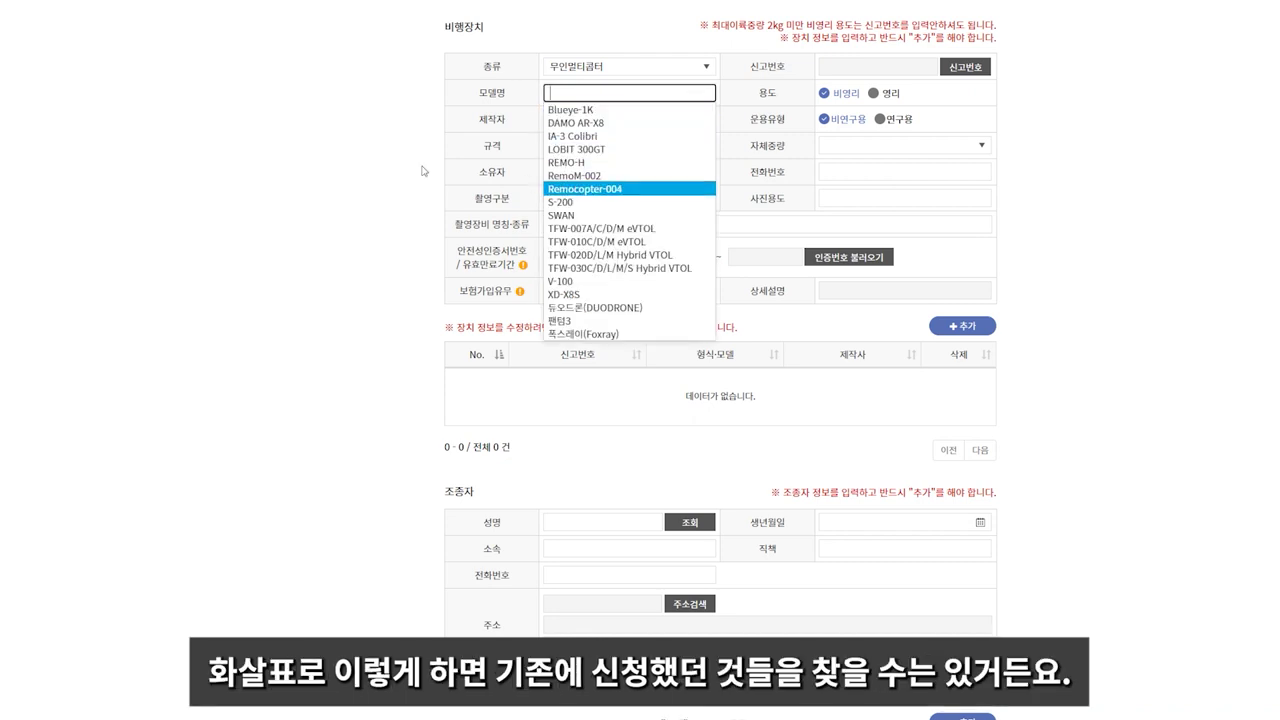
{"action": "left_click", "coordinate": [423, 171]}
{"action": "left_click", "coordinate": [590, 120]}
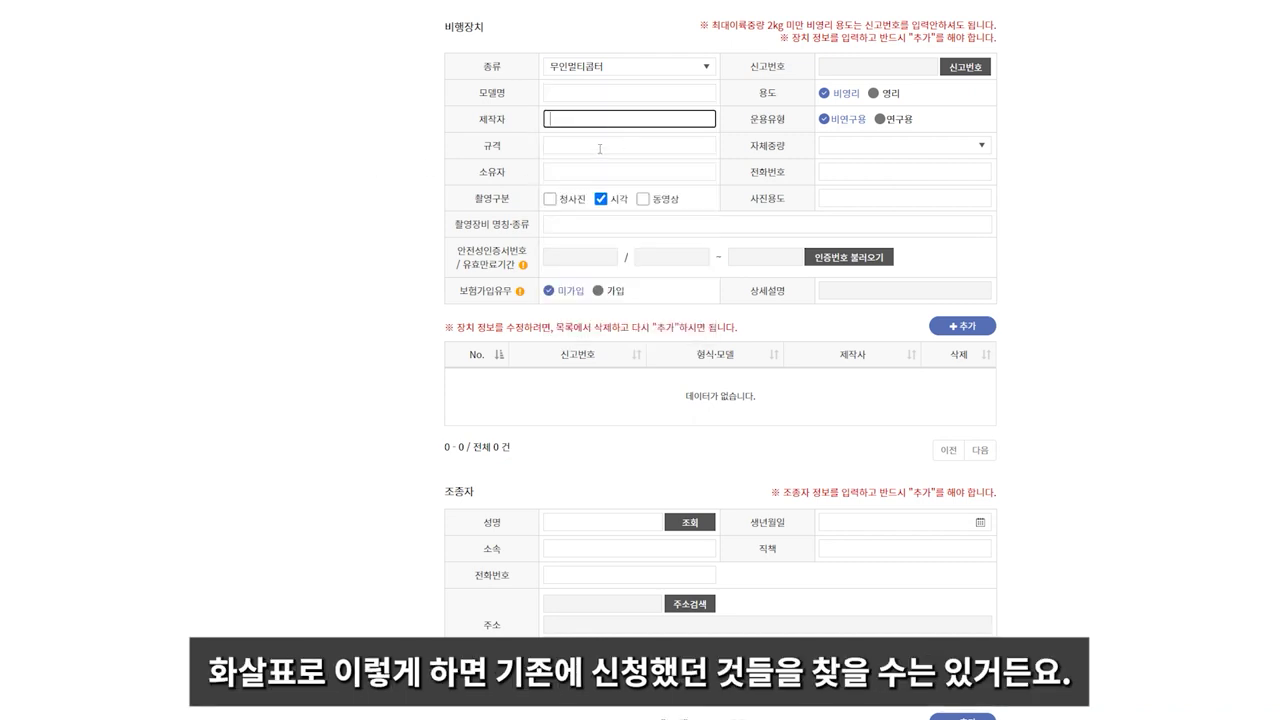
{"action": "left_click", "coordinate": [600, 148]}
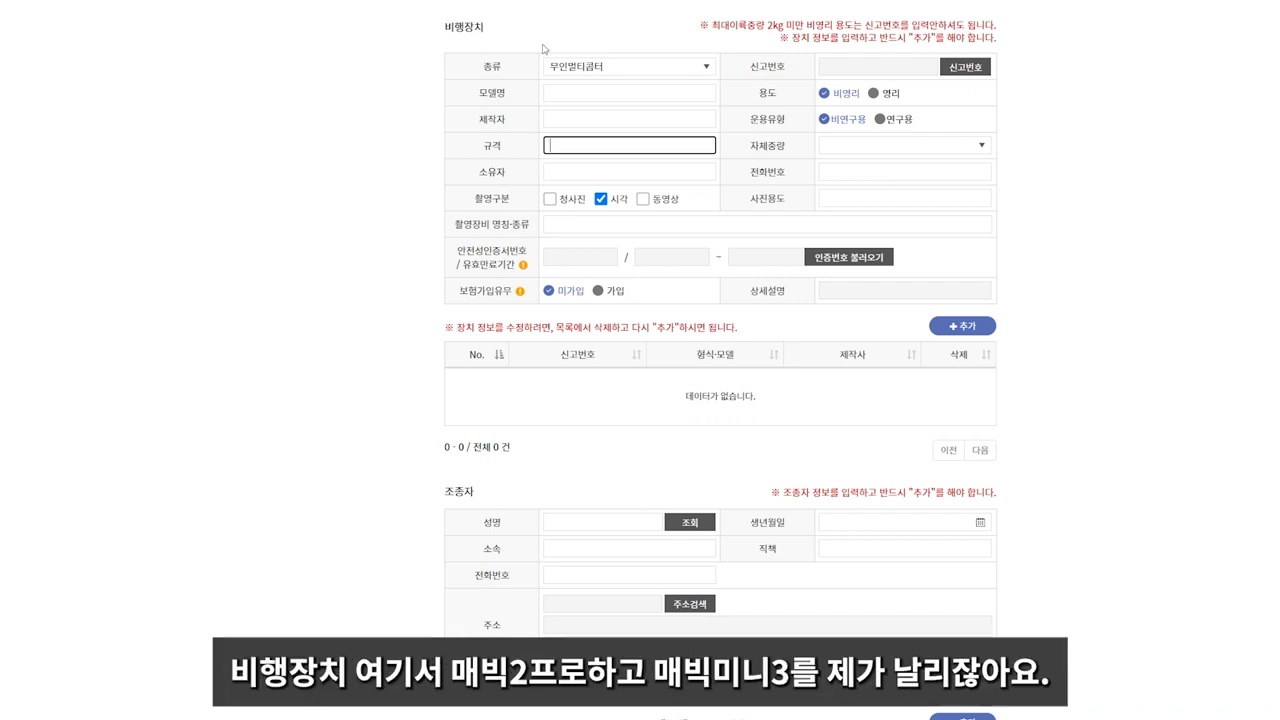
{"action": "left_click", "coordinate": [580, 66]}
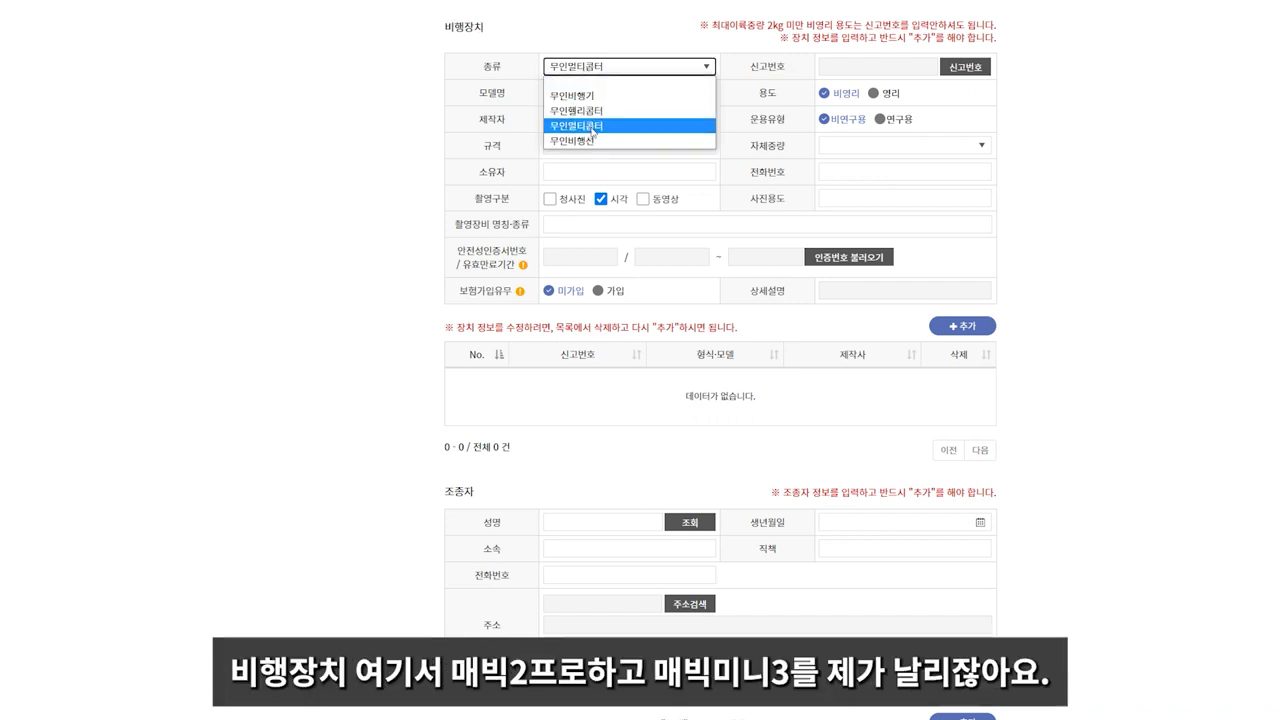
{"action": "left_click", "coordinate": [271, 106]}
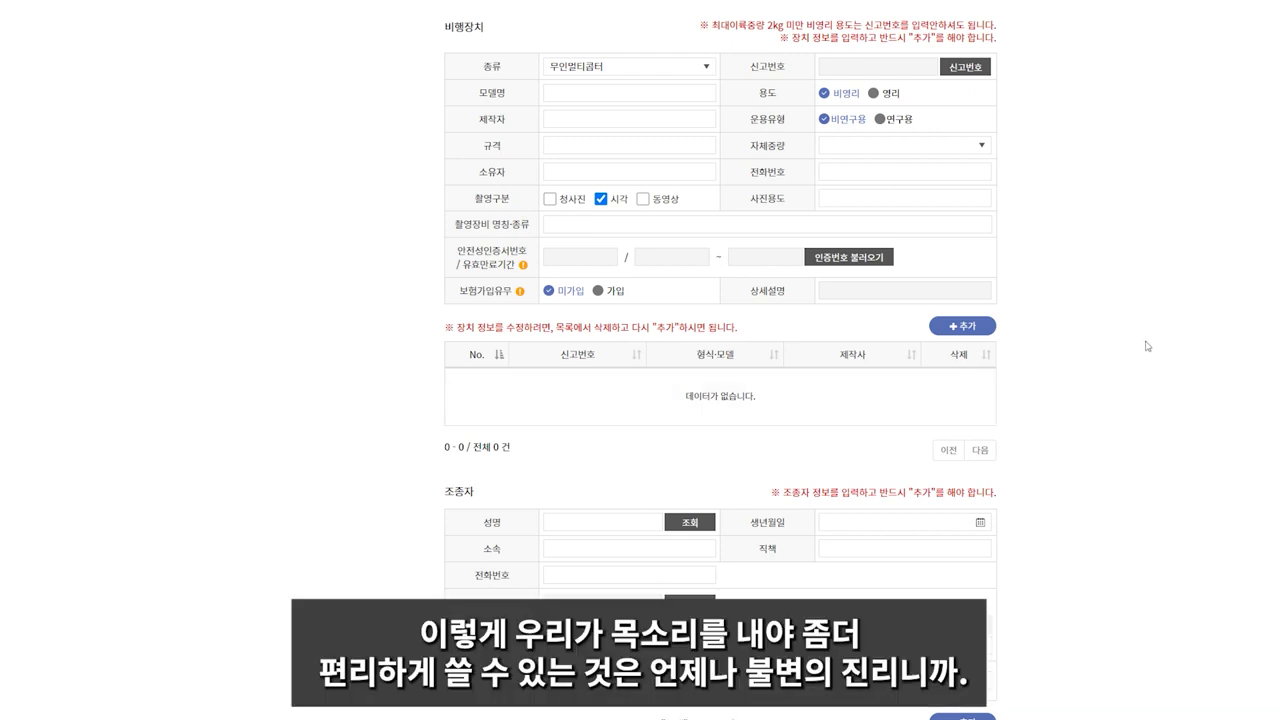
{"action": "scroll", "coordinate": [1141, 354], "scroll_direction": "down", "scroll_amount": 3}
{"action": "scroll", "coordinate": [1141, 357], "scroll_direction": "down", "scroll_amount": 2}
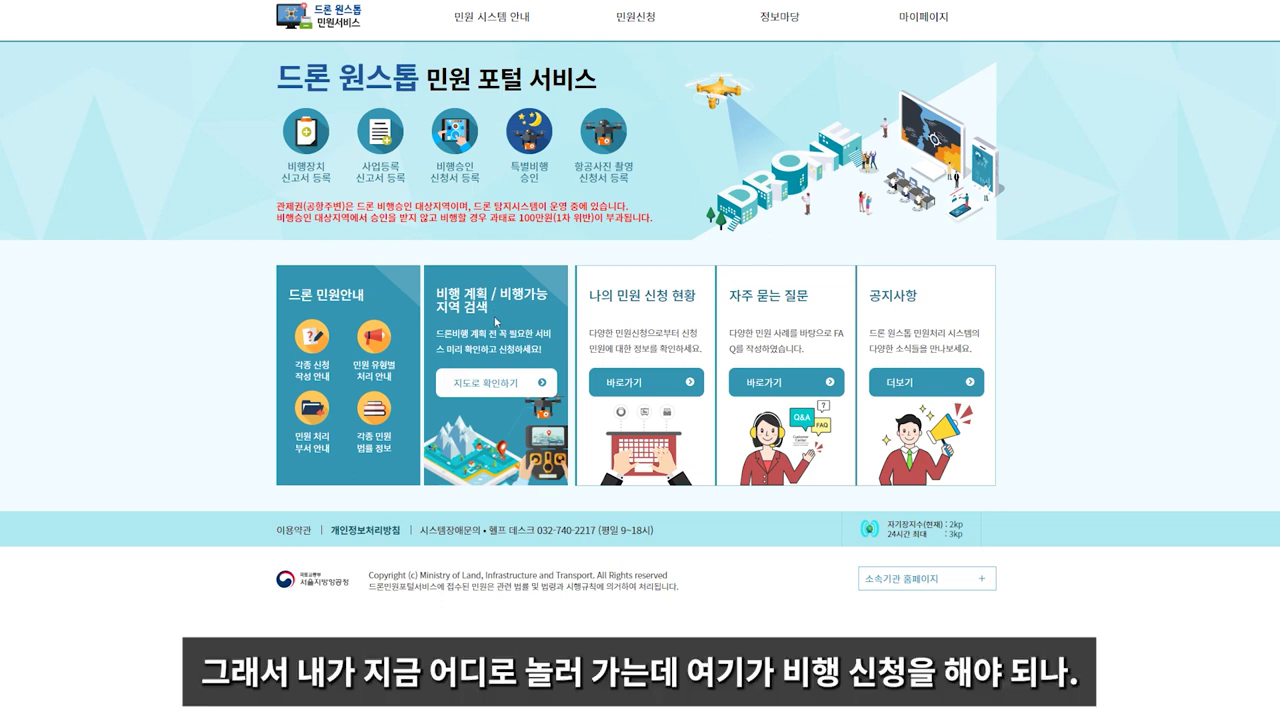
Open the map for checking flight plans and flyable areas from the home page and maximize its window.
{"action": "left_click", "coordinate": [470, 385]}
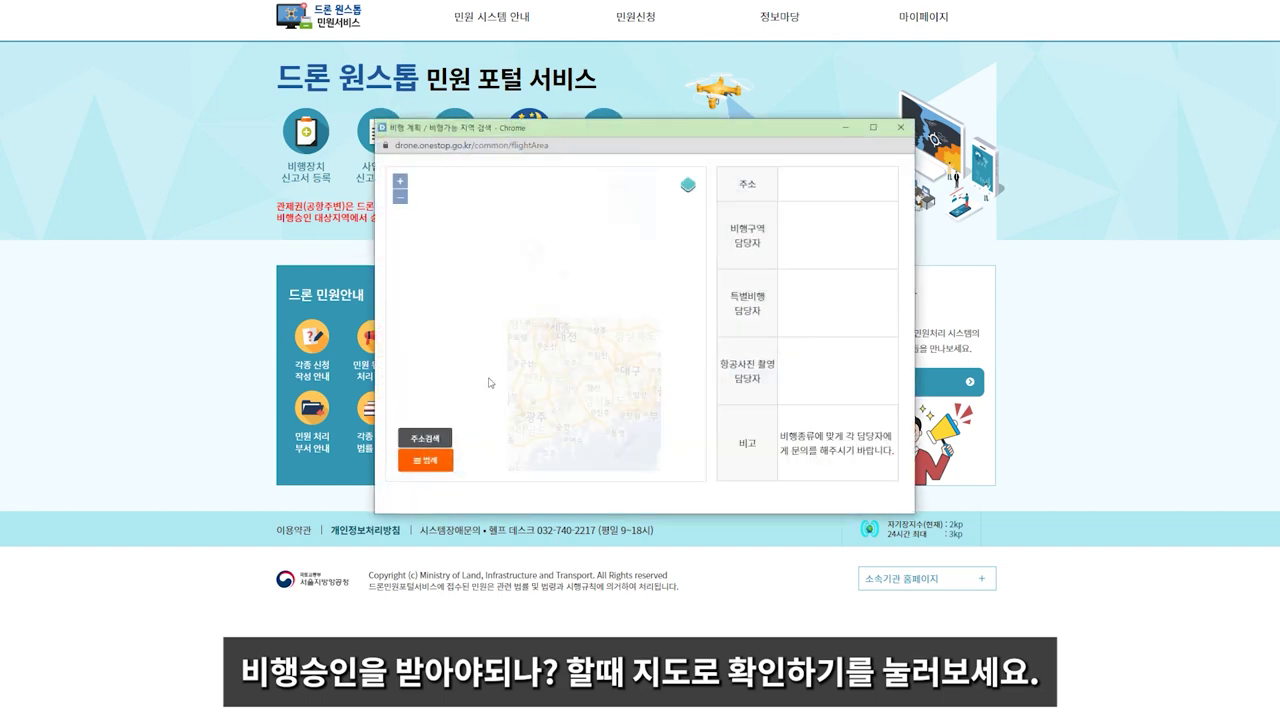
{"action": "left_click", "coordinate": [872, 127]}
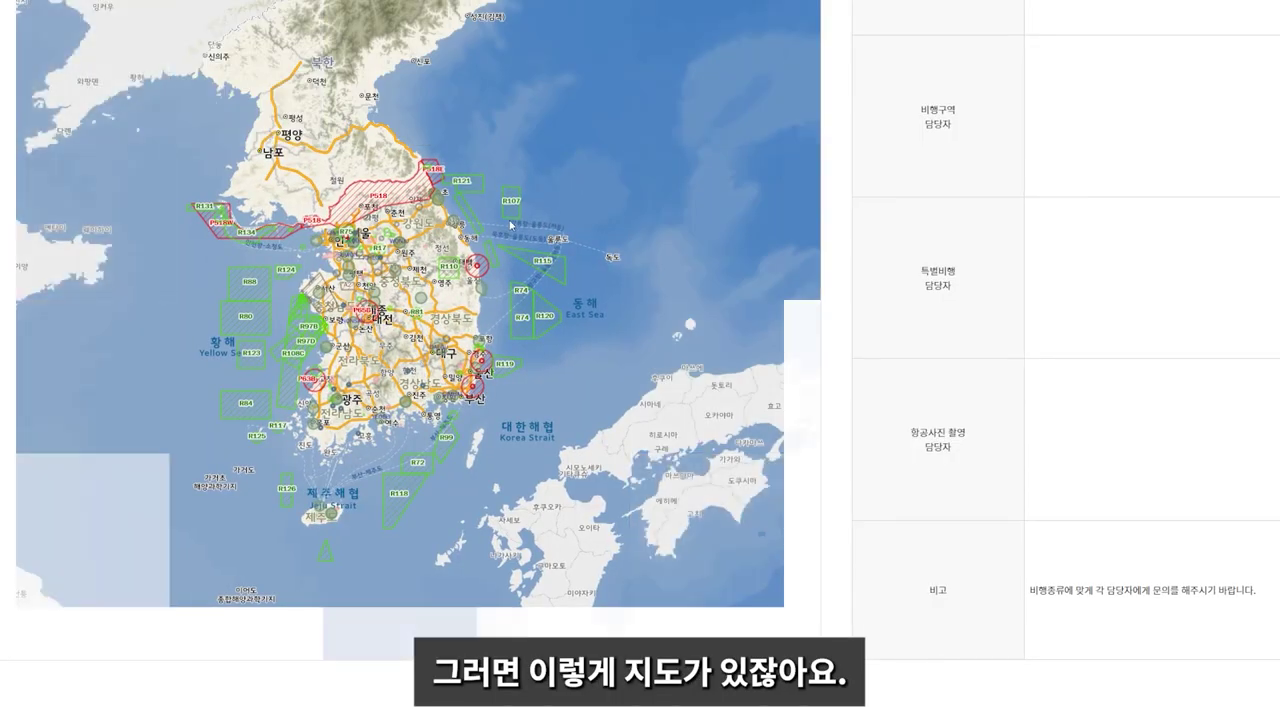
Check flight availability and responsible contacts at several points along the 영덕 coast around 경정해수욕장.
{"action": "scroll", "coordinate": [462, 282], "scroll_direction": "up", "scroll_amount": 3}
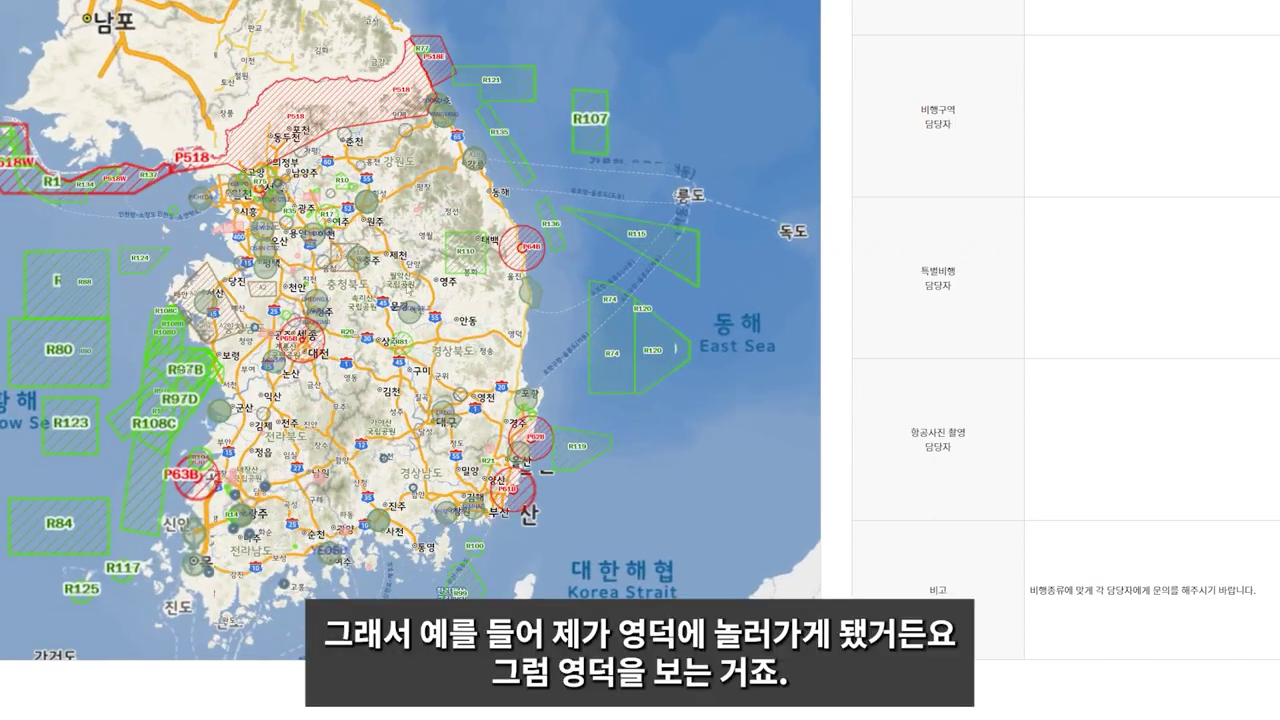
{"action": "scroll", "coordinate": [548, 289], "scroll_direction": "up", "scroll_amount": 4}
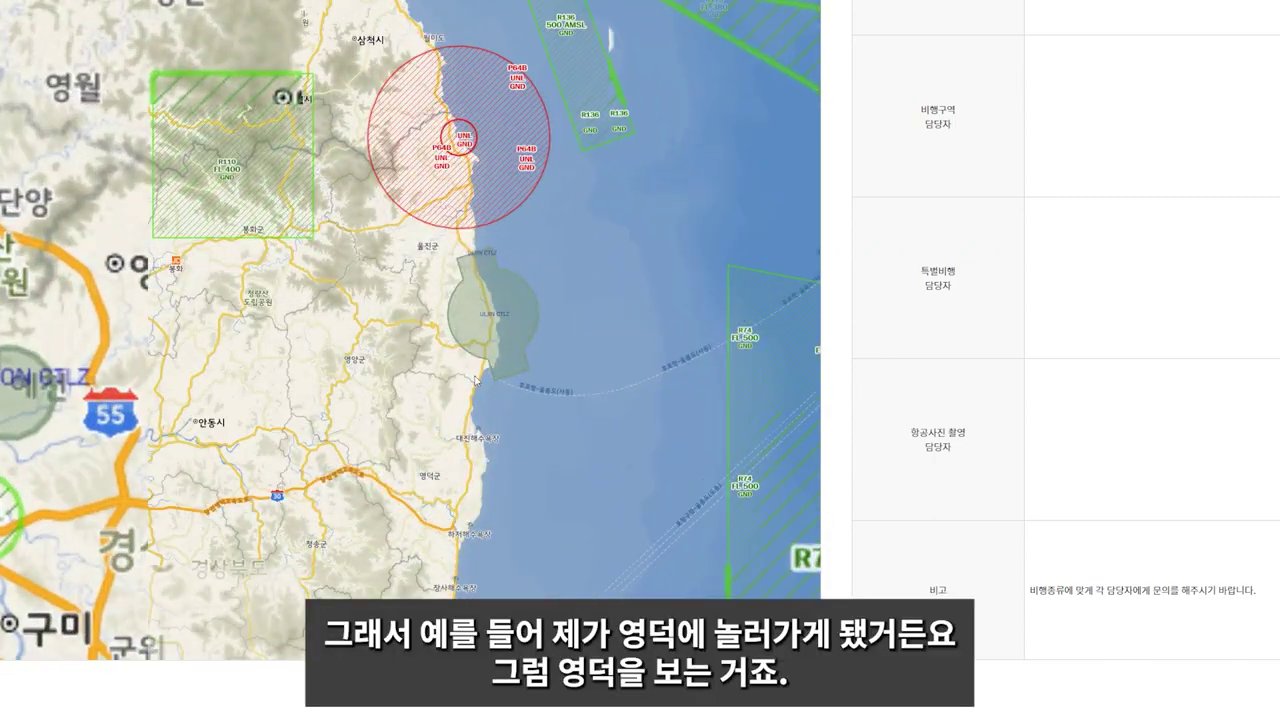
{"action": "scroll", "coordinate": [456, 299], "scroll_direction": "up", "scroll_amount": 3}
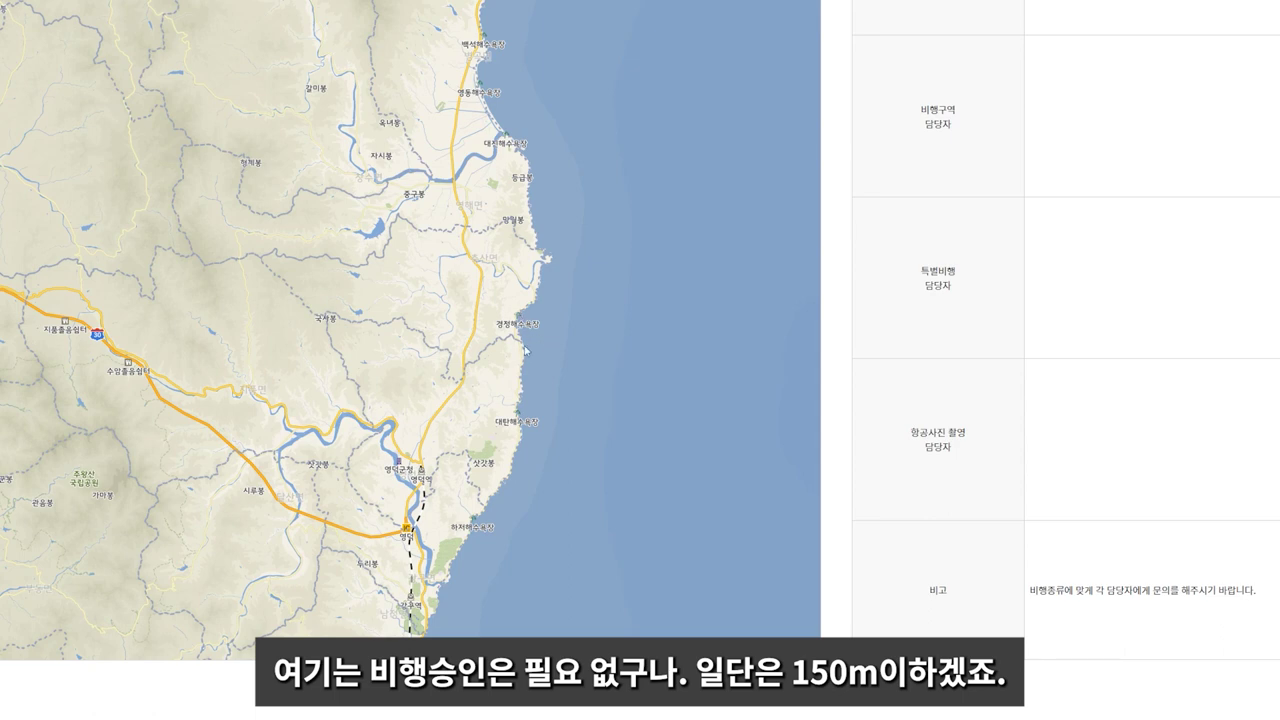
{"action": "scroll", "coordinate": [528, 316], "scroll_direction": "up", "scroll_amount": 2}
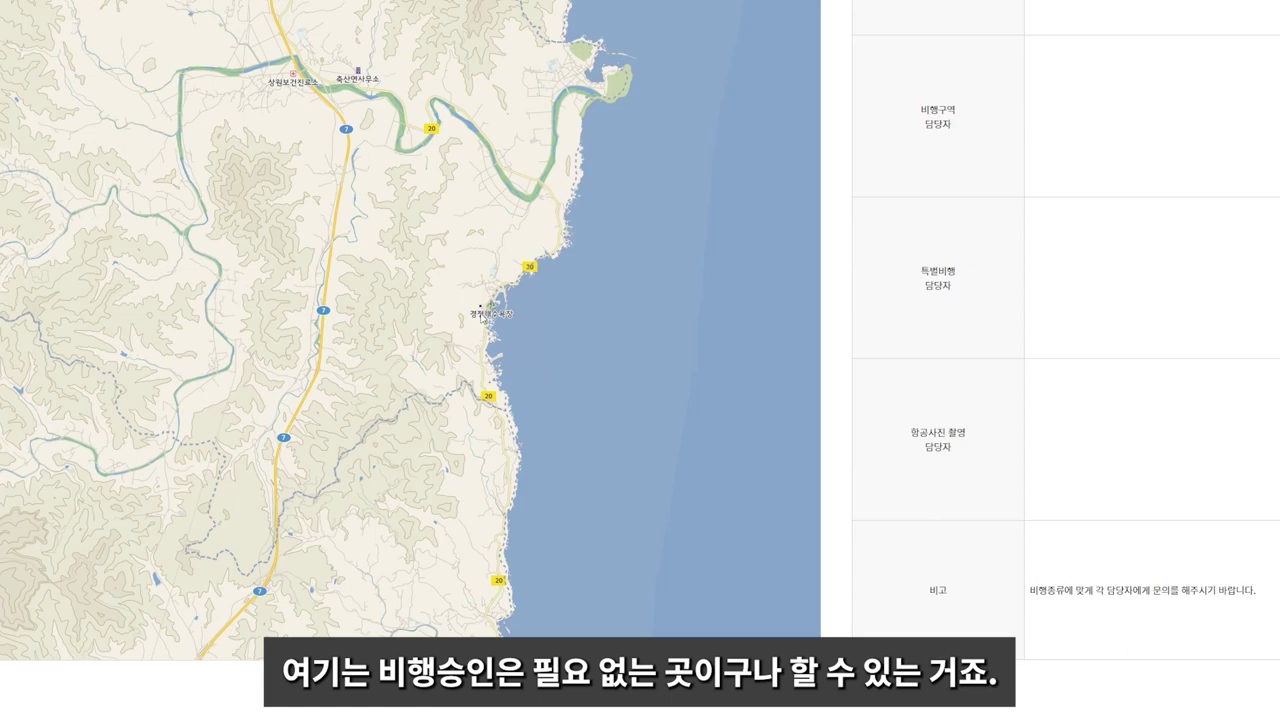
{"action": "left_click", "coordinate": [485, 310]}
{"action": "left_click", "coordinate": [509, 262]}
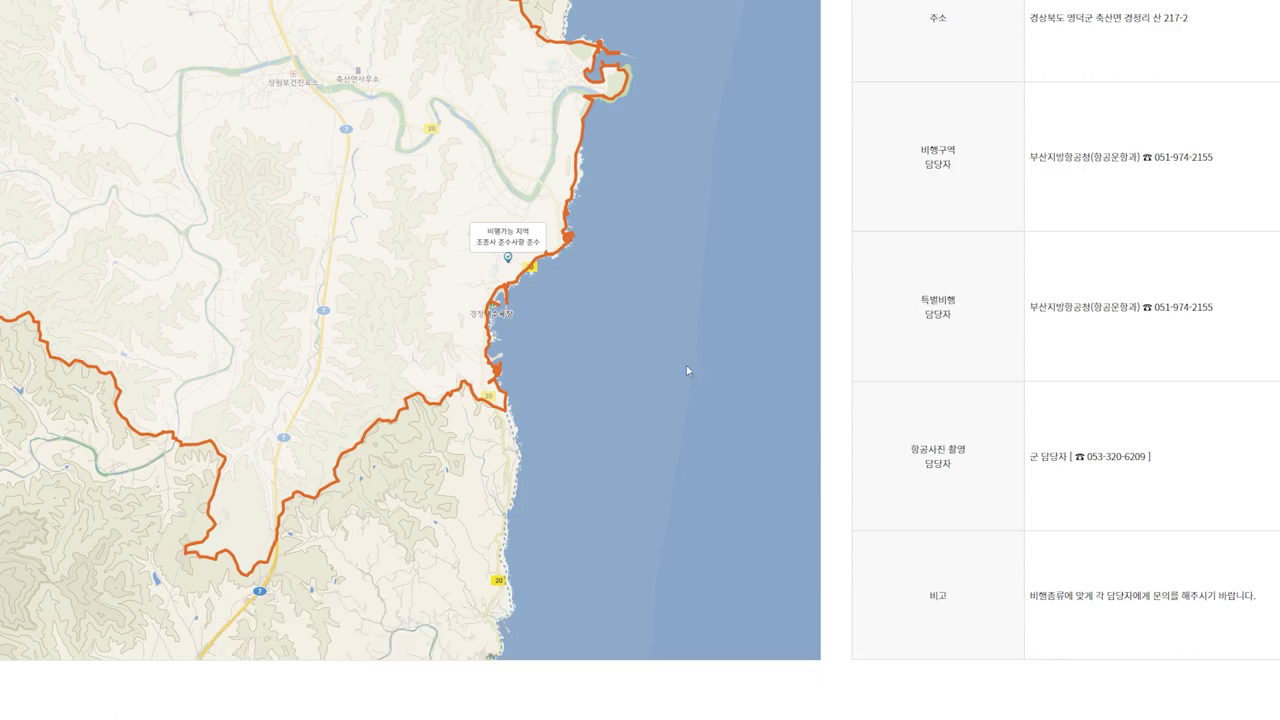
{"action": "left_click", "coordinate": [541, 180]}
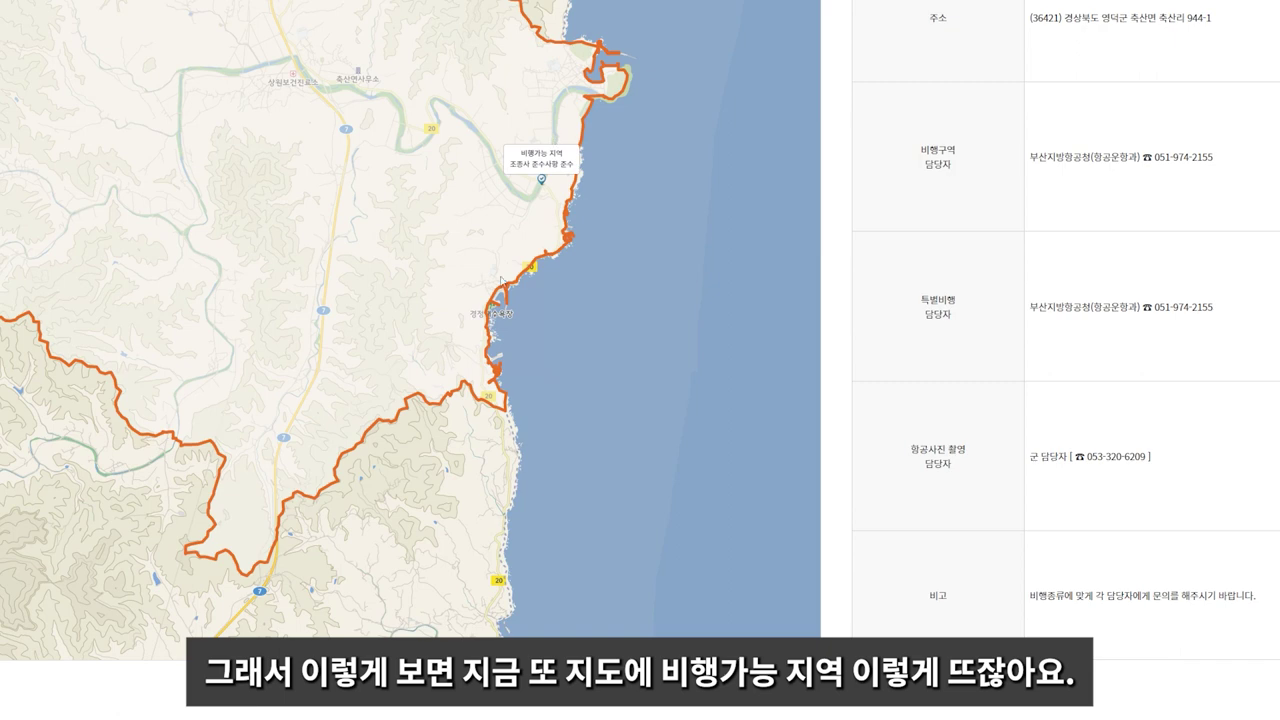
{"action": "left_click", "coordinate": [480, 388]}
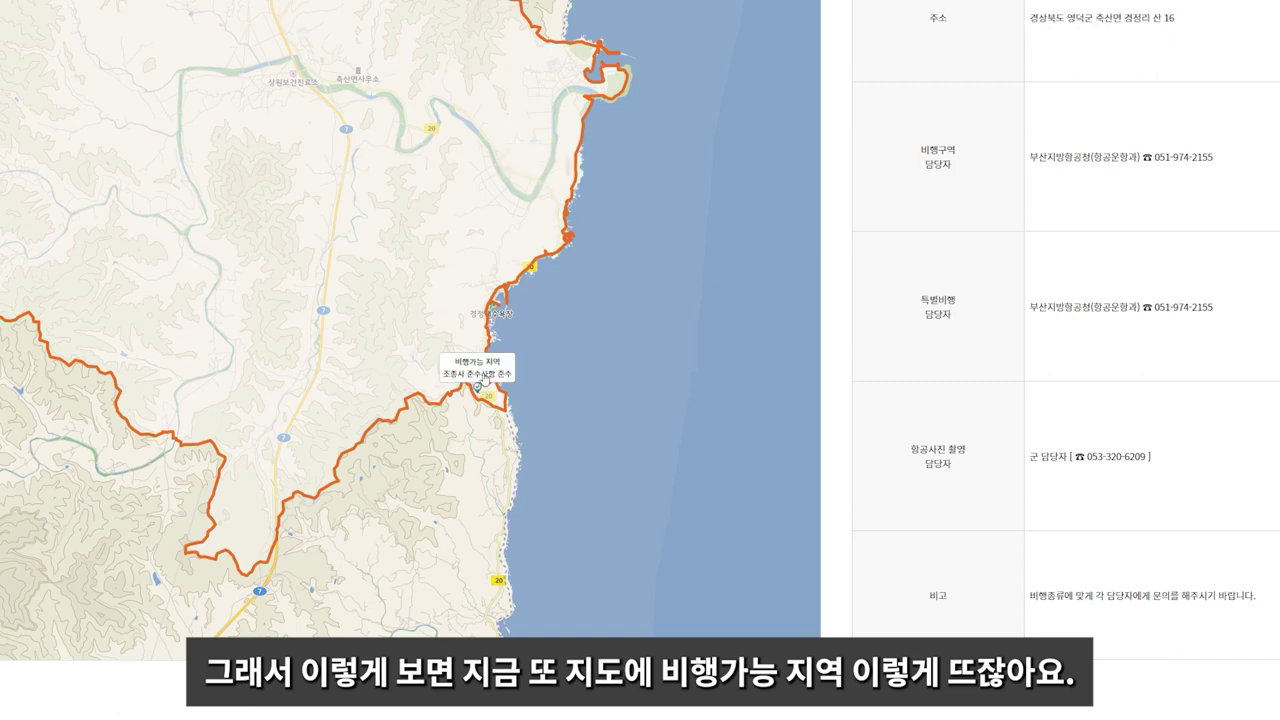